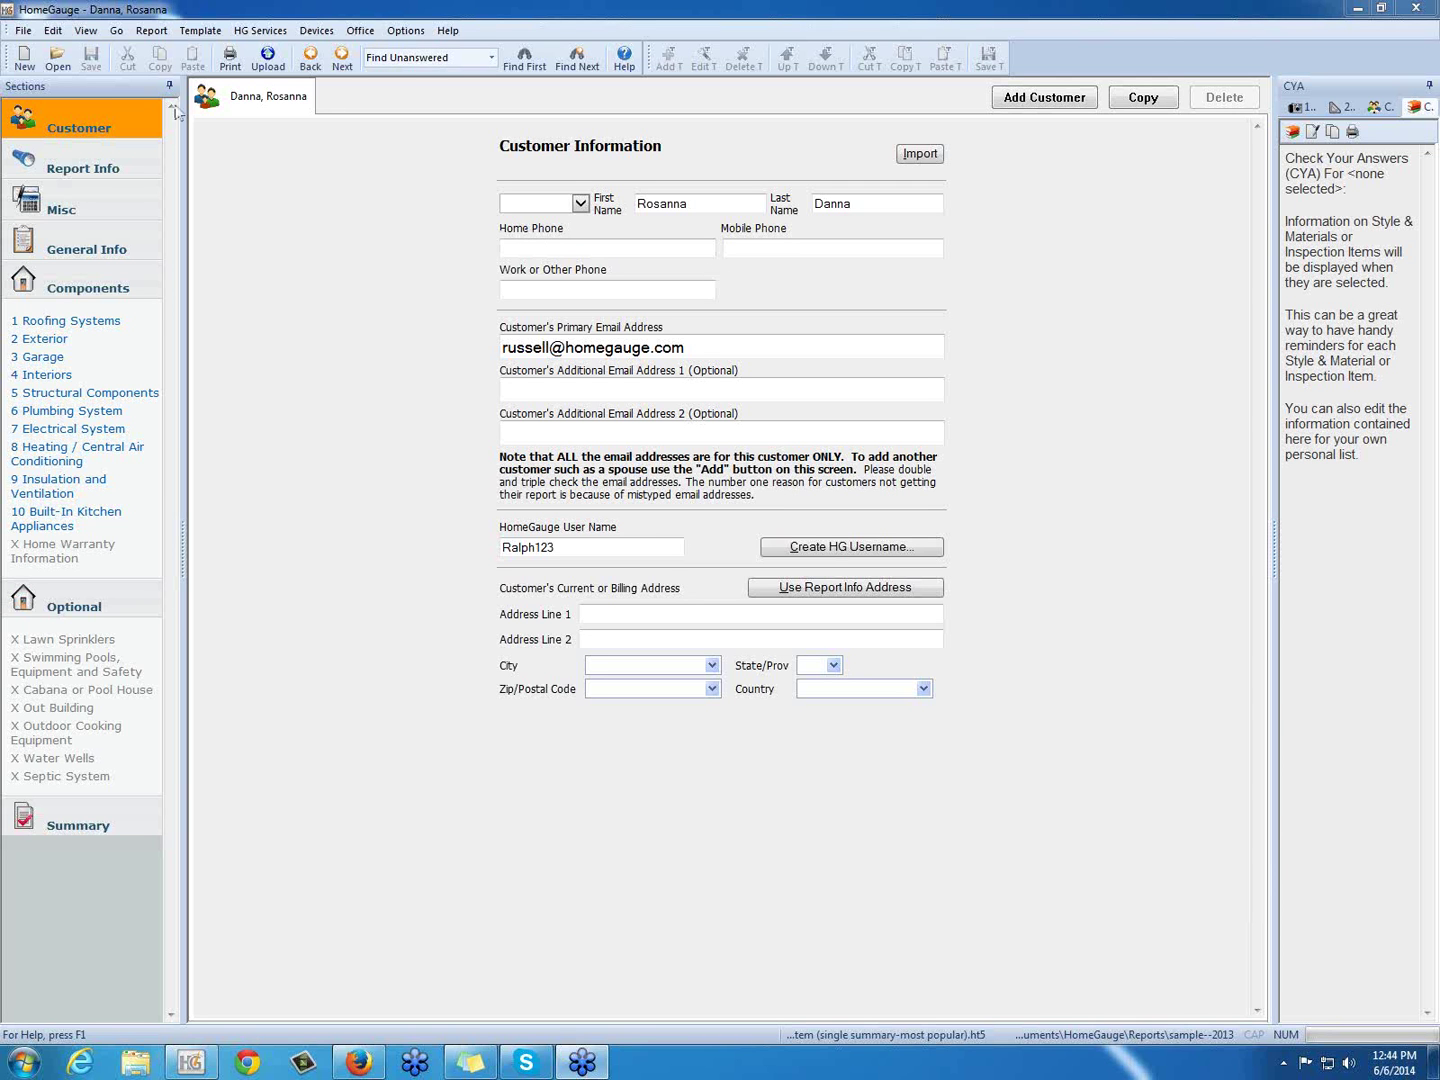
Open Printing Options from the File menu to list the document settings.
left_click(25, 32)
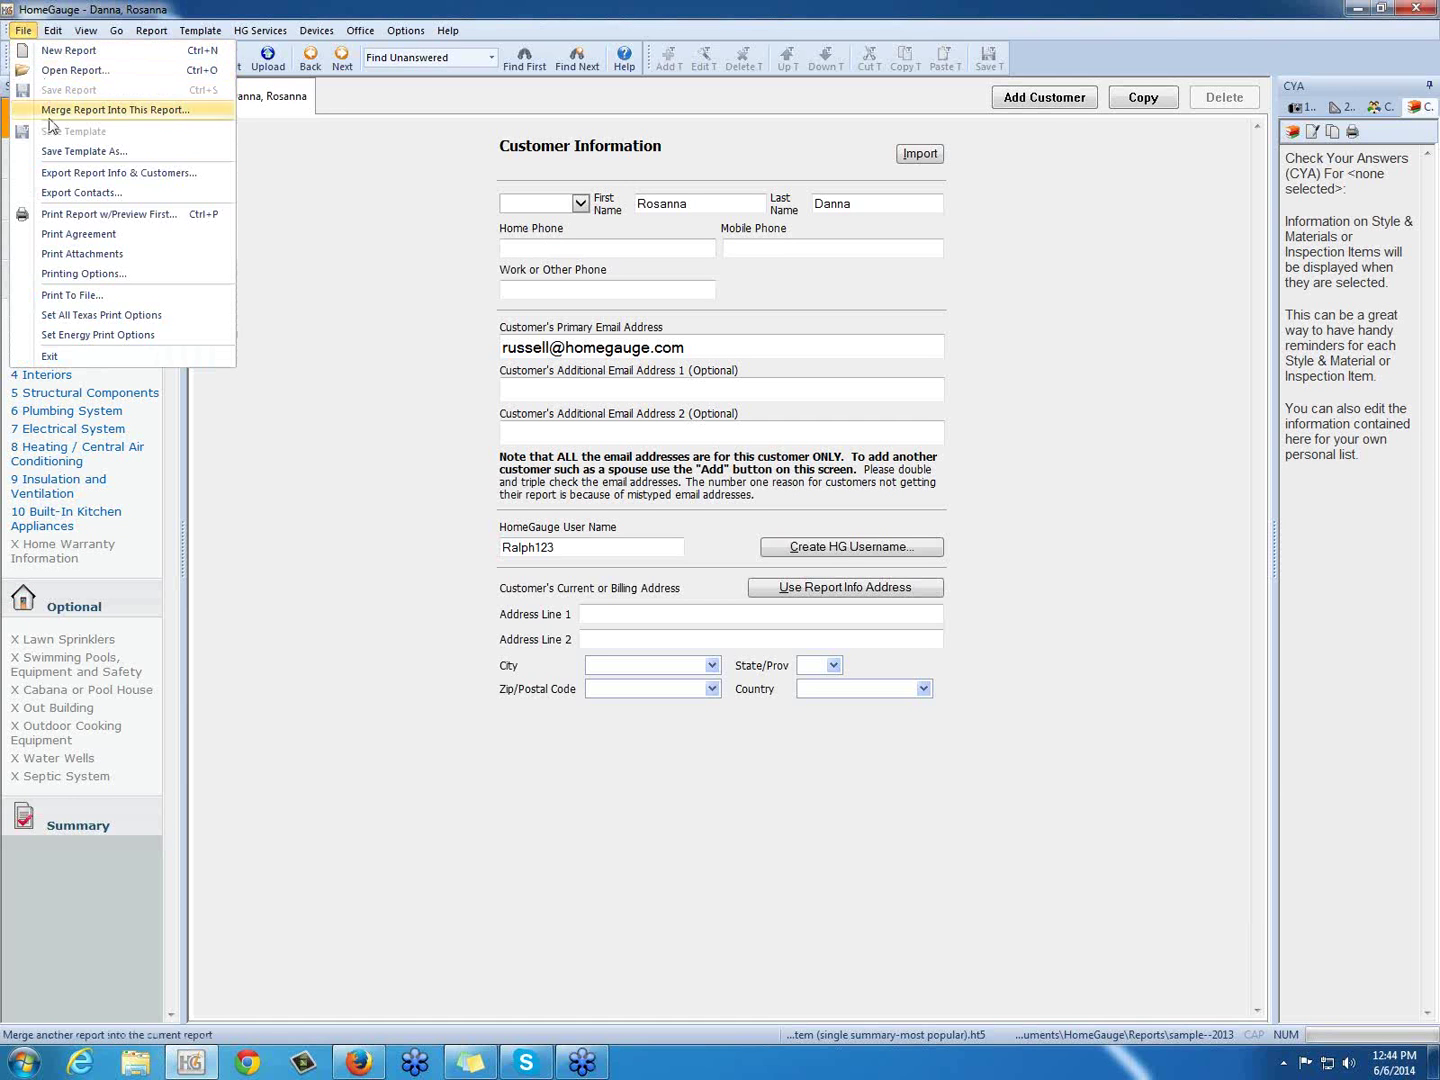
left_click(97, 276)
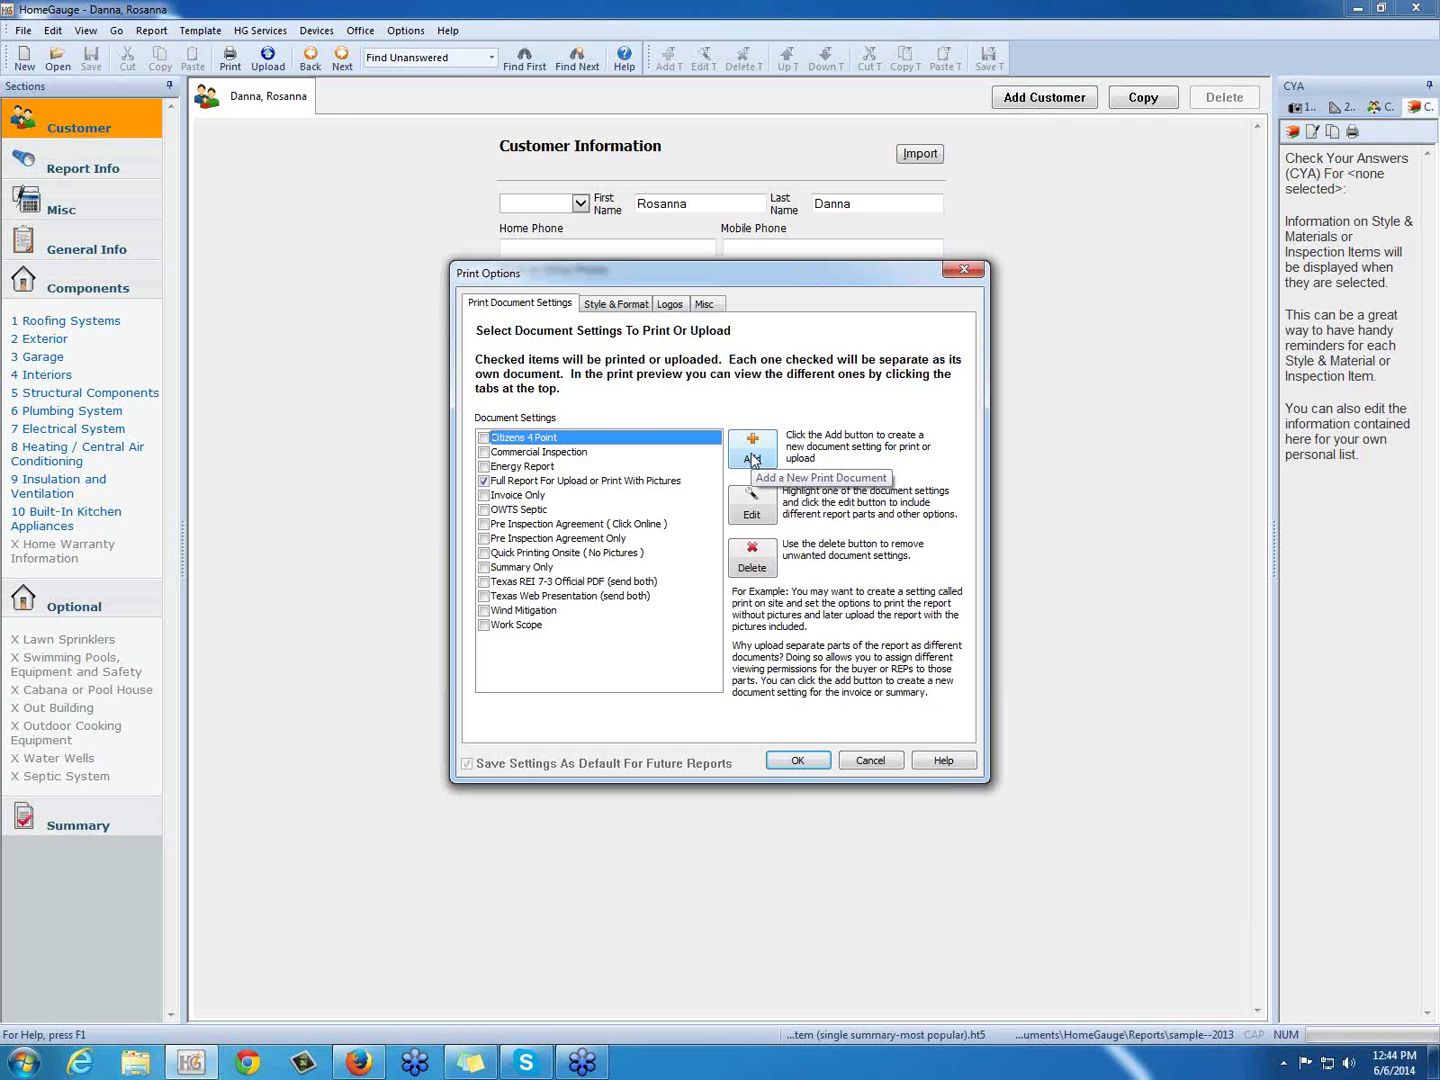
Add a print document named 'Full Report PDF' with Attachments excluded.
left_click(754, 450)
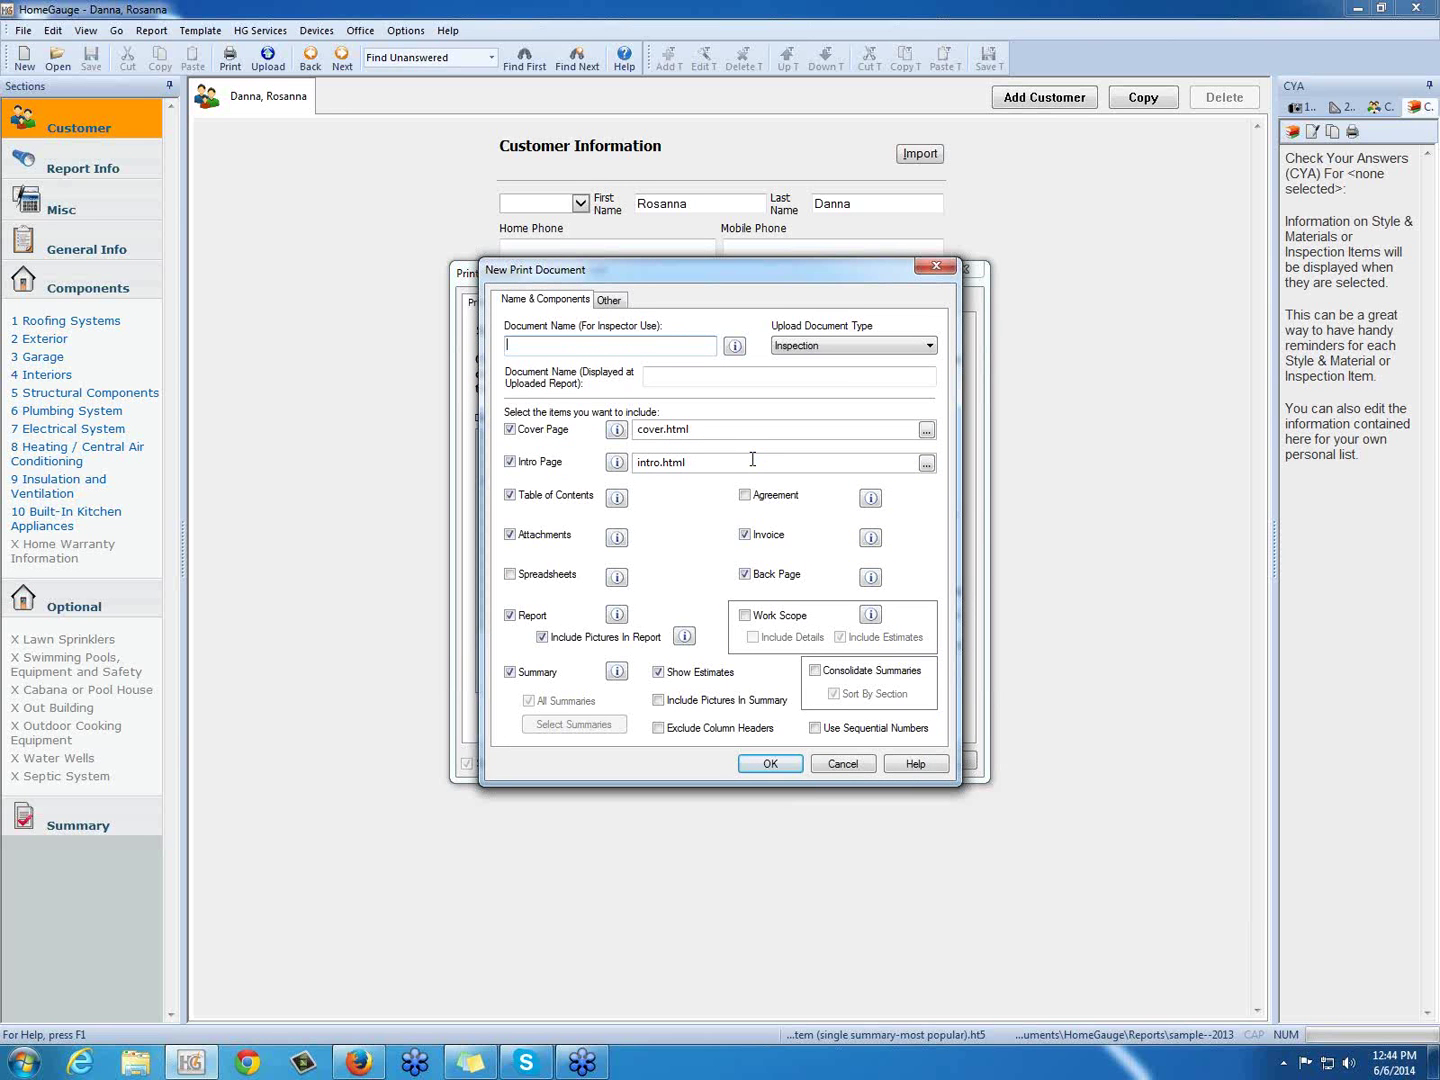
type("Full Re")
type("port.PD")
type("F")
left_click(509, 536)
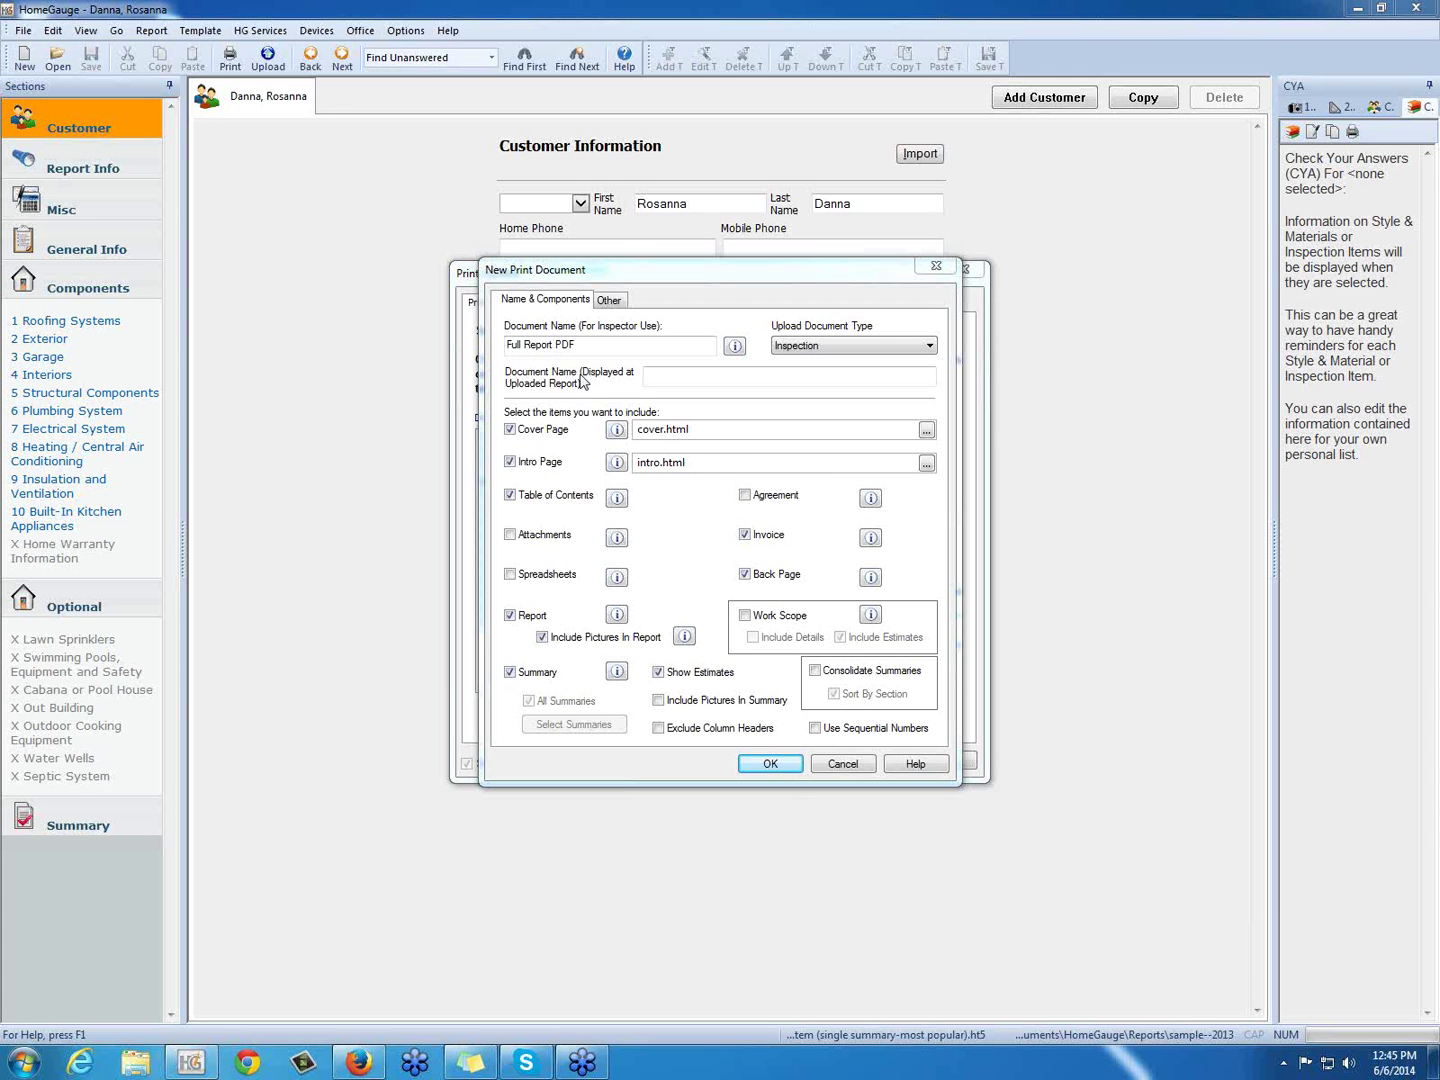
Set the Full Report PDF output type to Adobe Acrobat (PDF) on the Other tab.
left_click(610, 302)
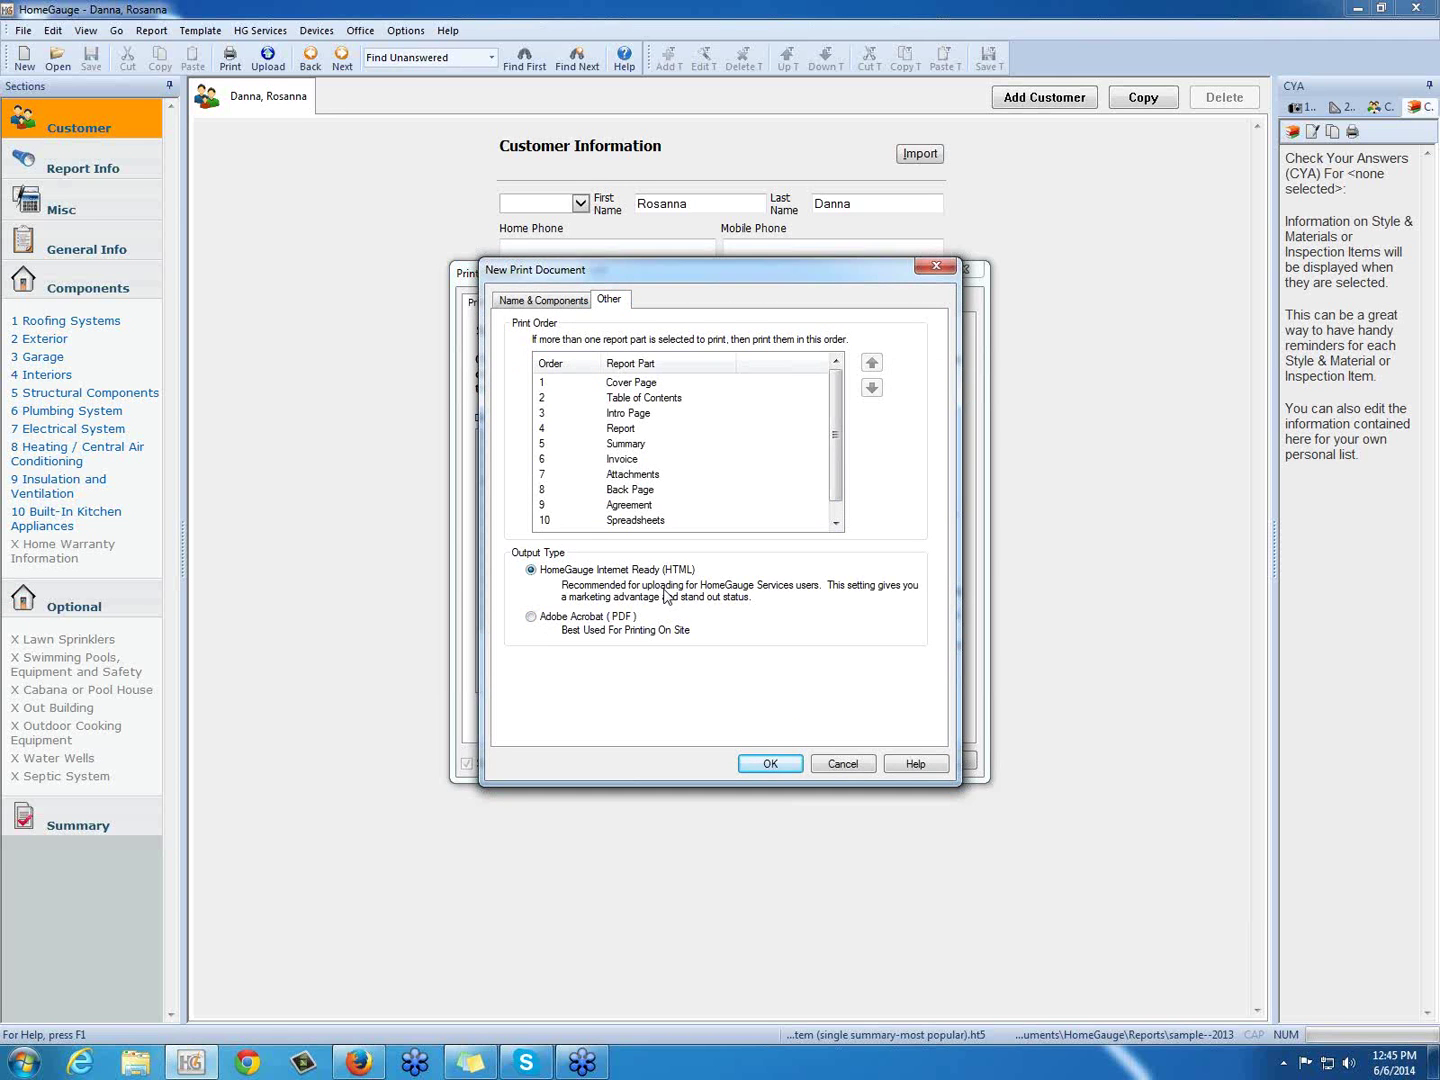
left_click(532, 618)
Confirm the Full Report PDF setting and close Print Options, keeping both documents checked.
left_click(771, 764)
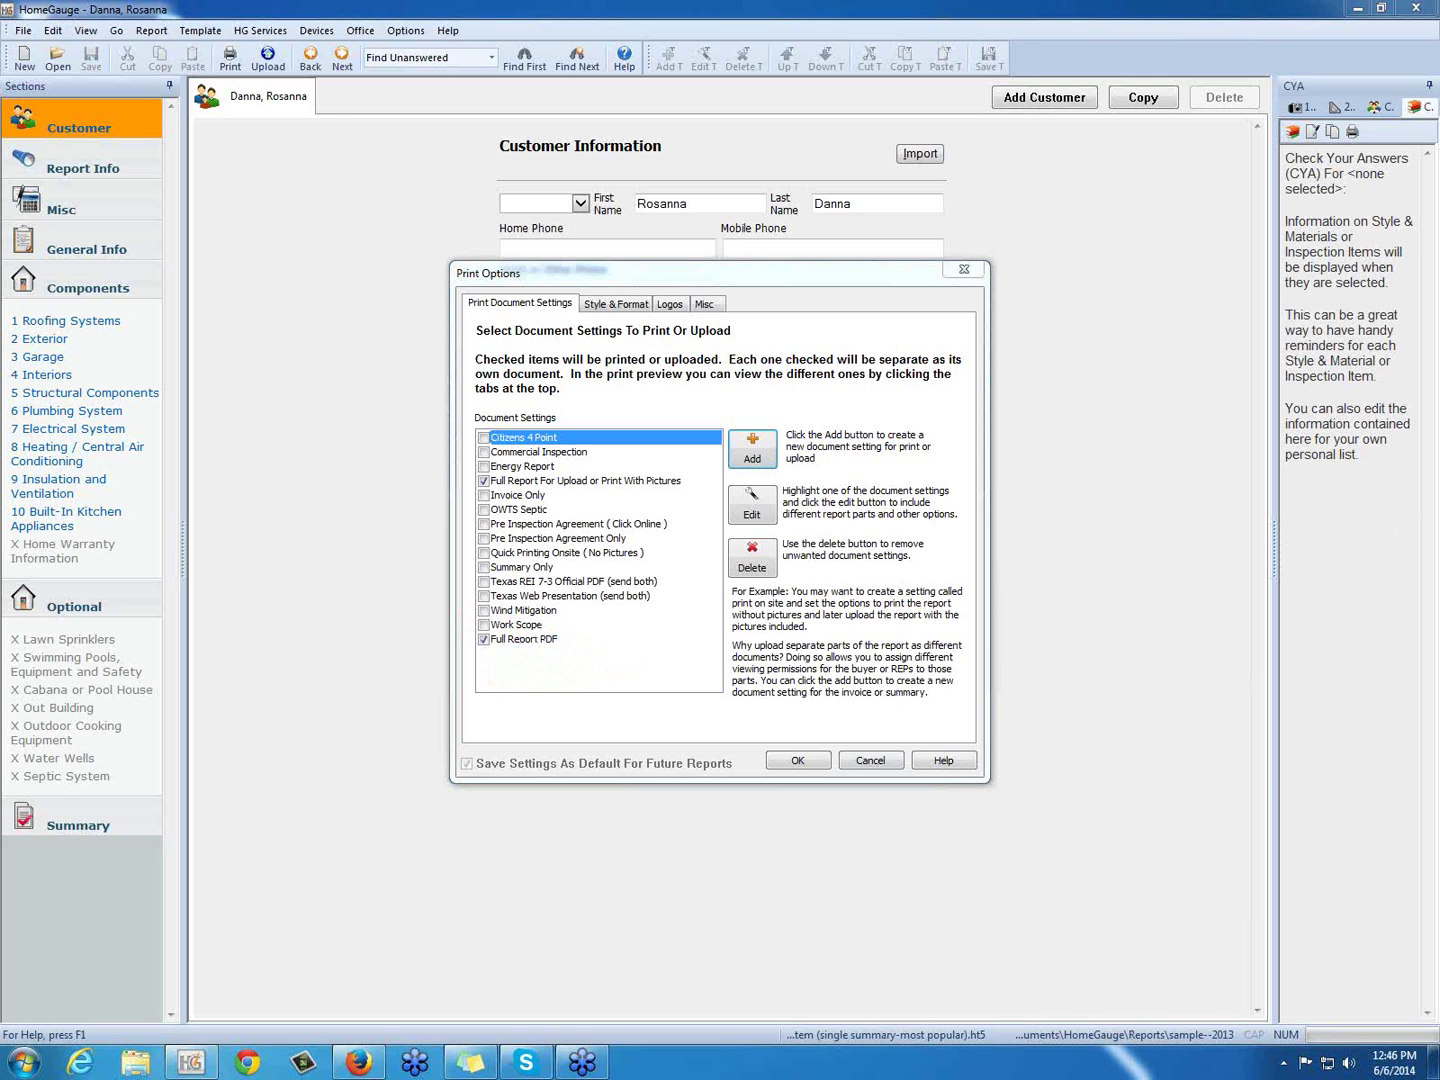
left_click(818, 761)
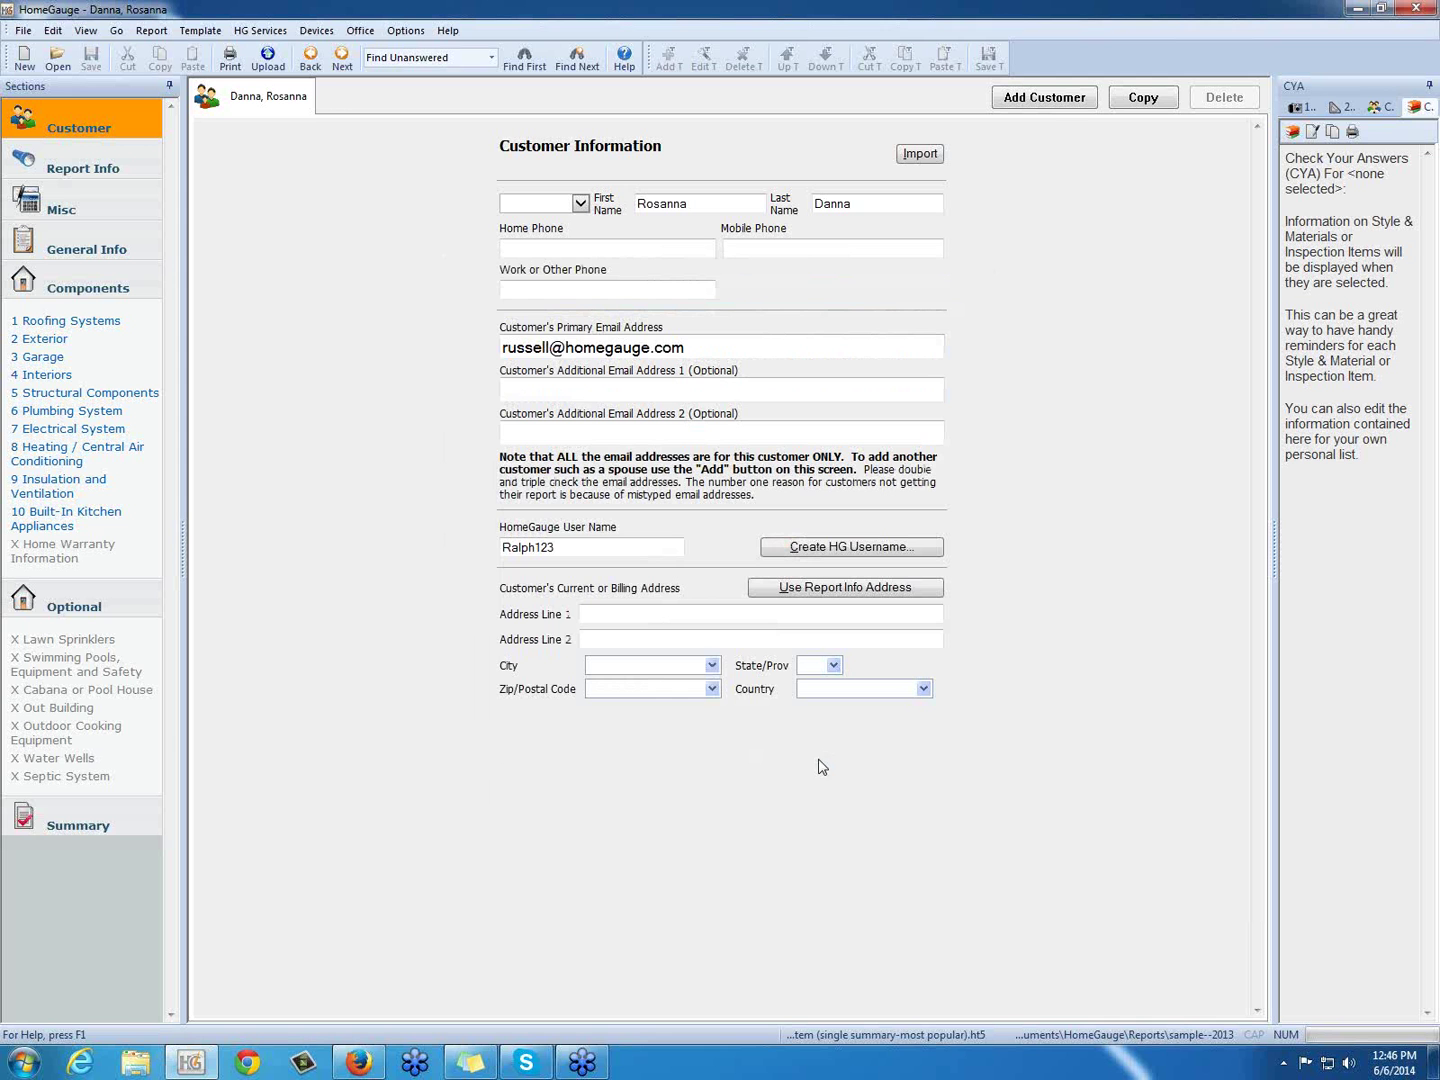
Print with the full HTML report and Full Report PDF both checked, opening Print Preview.
left_click(229, 58)
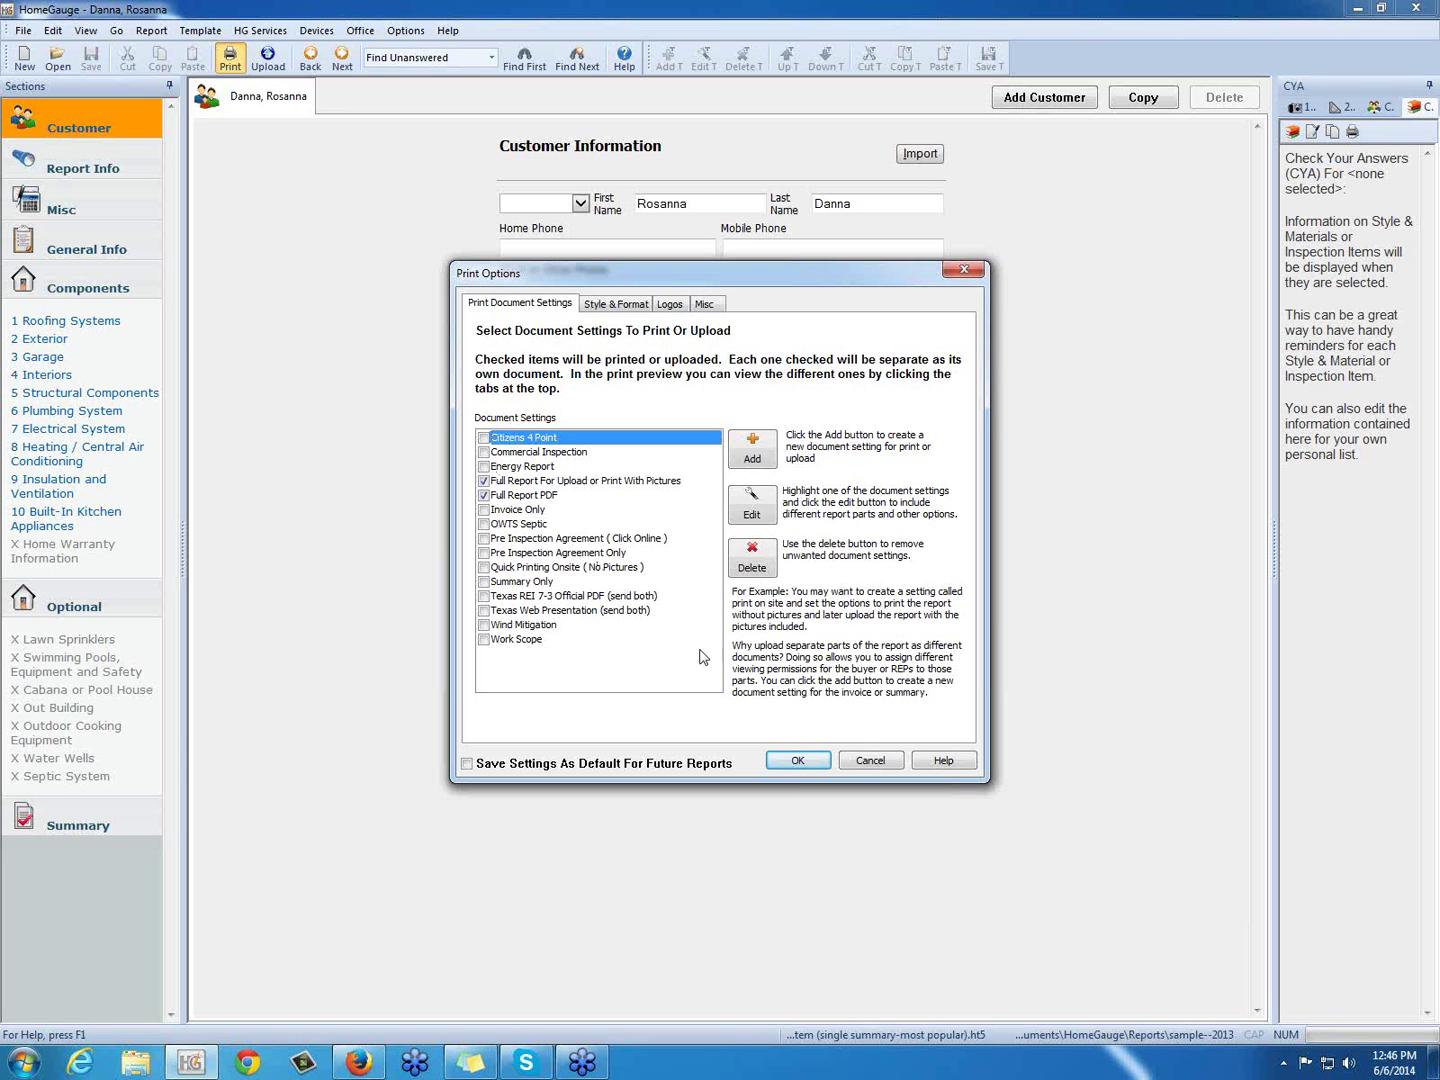
left_click(797, 760)
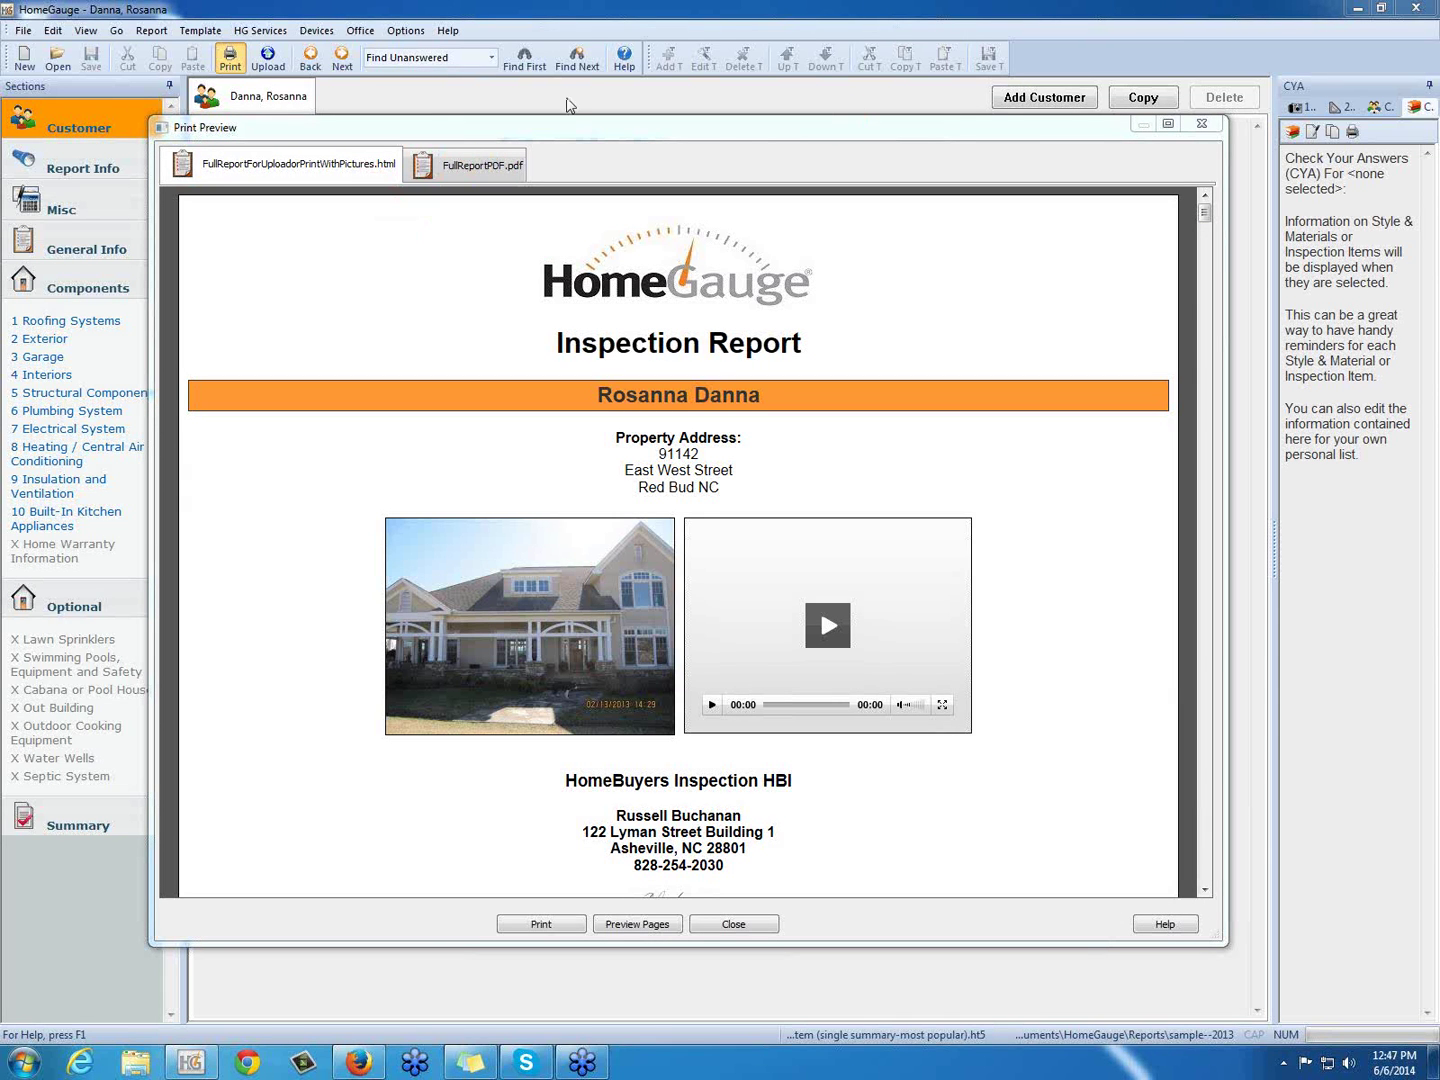
Show the FullReportPDF.pdf preview and point at the PDF toolbar's Save icon.
left_click(488, 172)
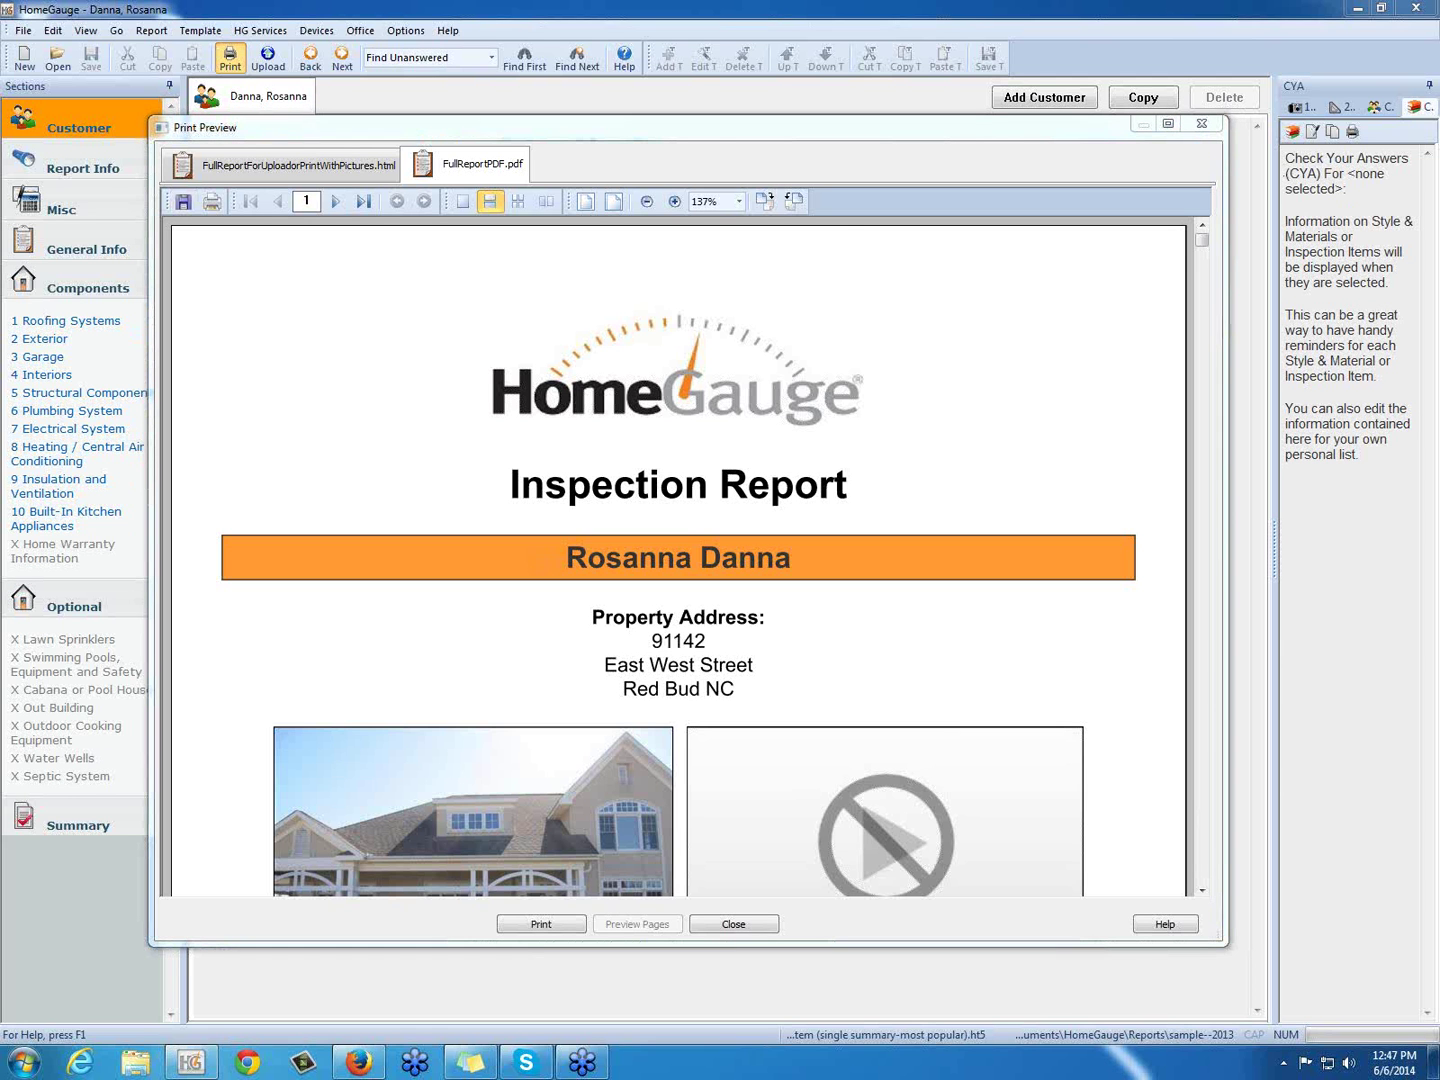
left_click(182, 201)
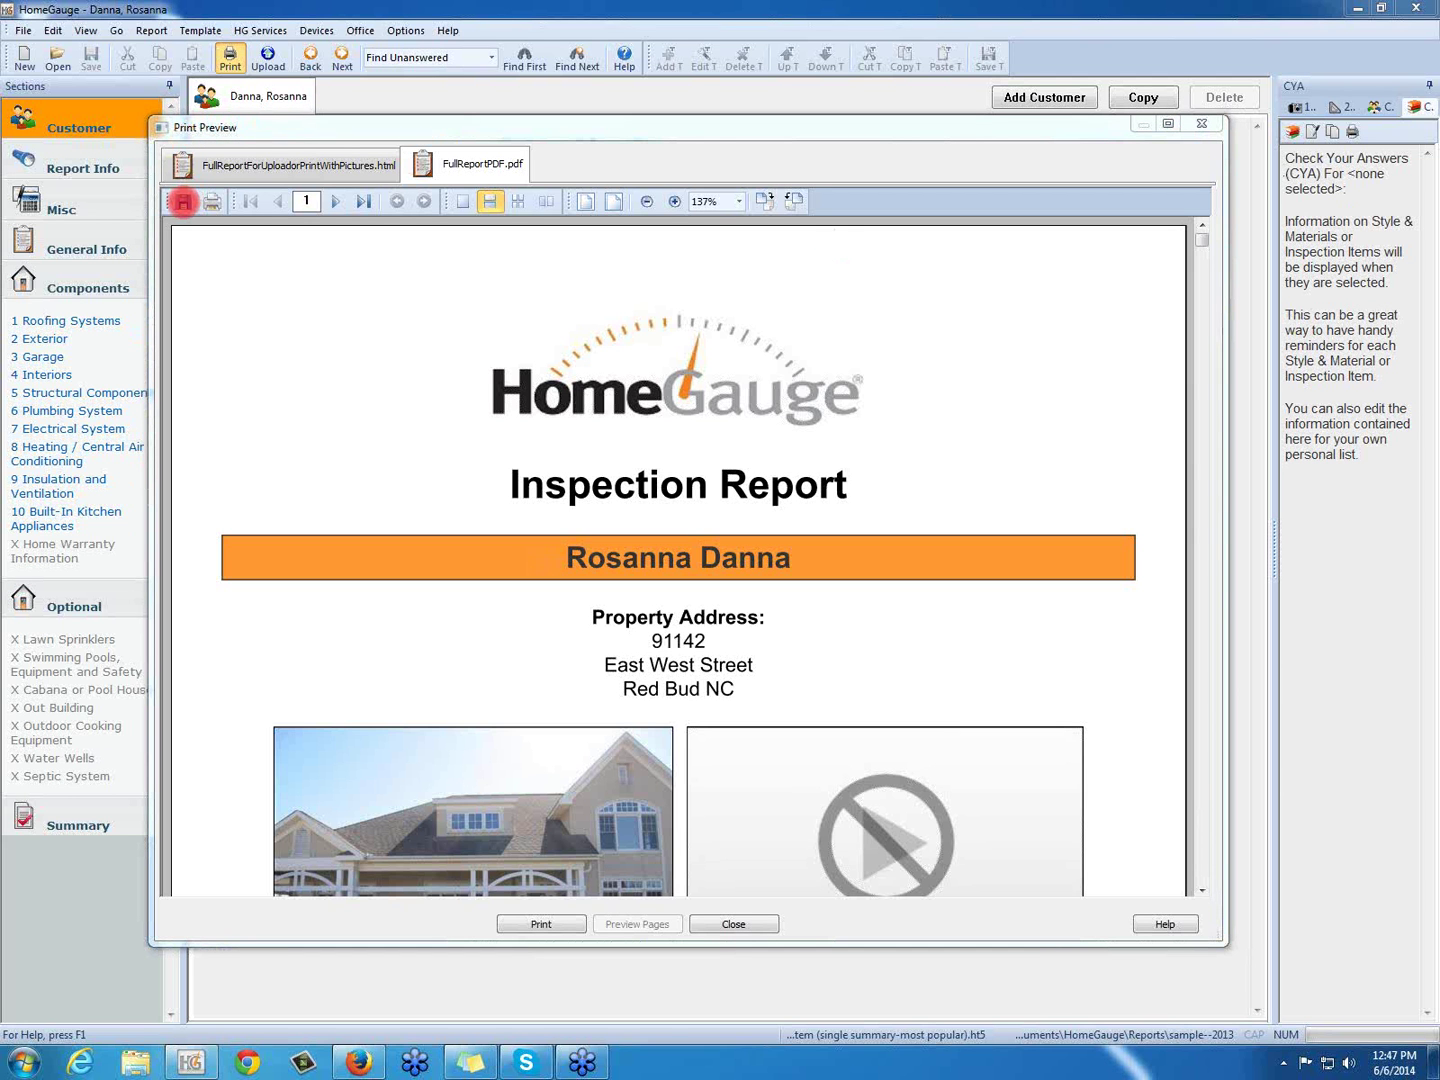